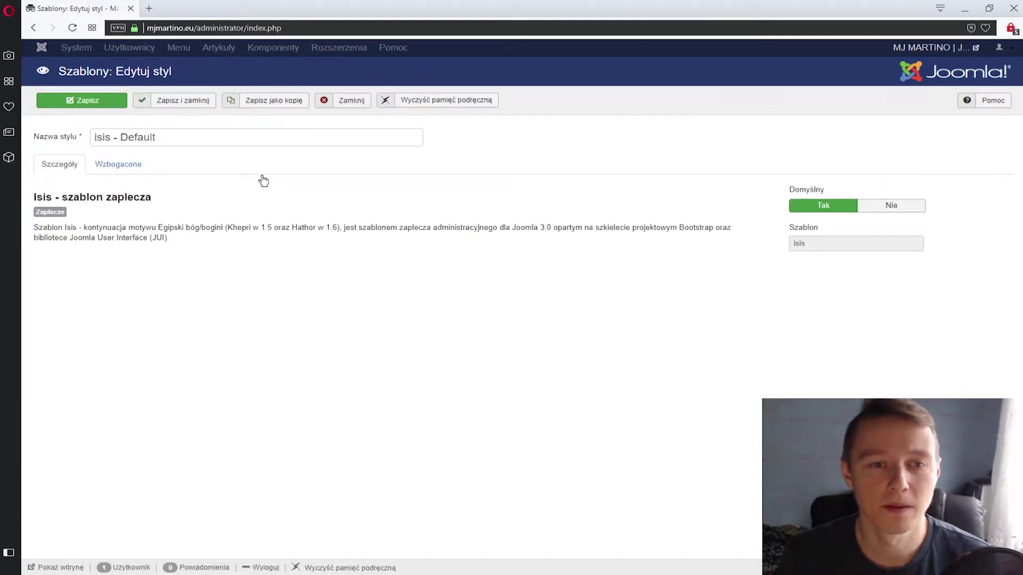
Step: Set the login background colour (Kolor Tła logowania) of the isis - Default style to #ff0000
{"action": "left_click", "coordinate": [138, 166]}
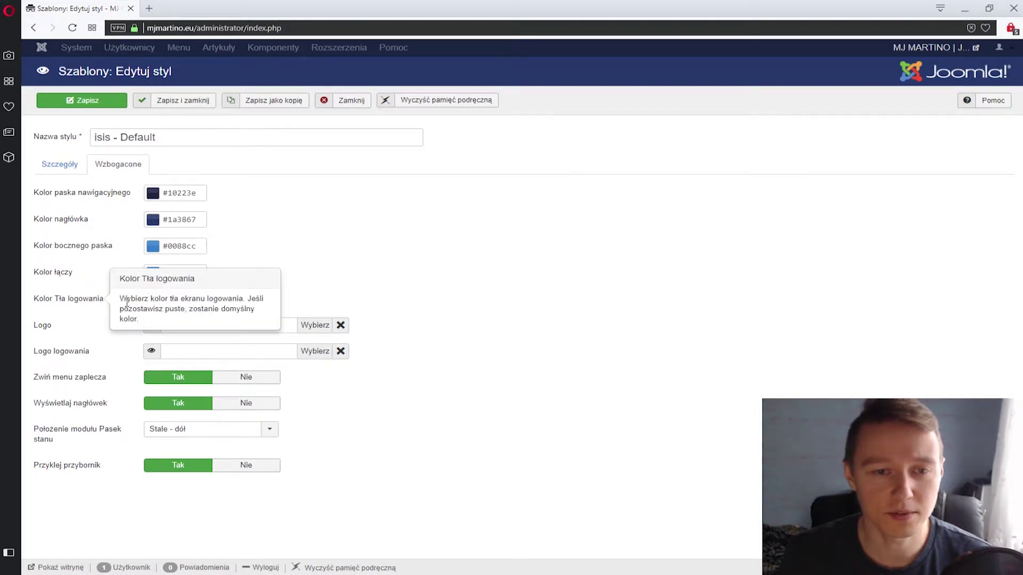
{"action": "left_click", "coordinate": [154, 300]}
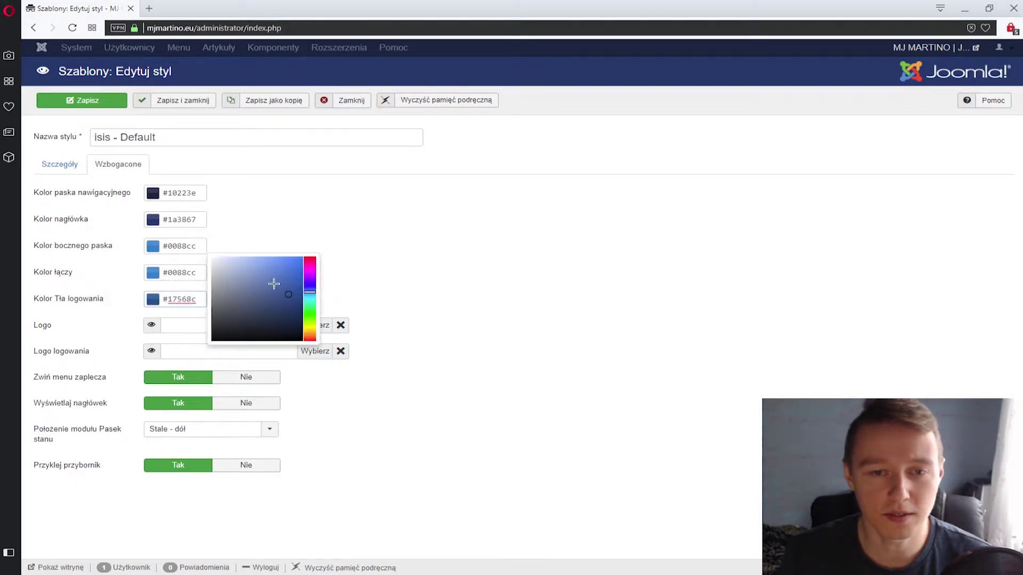
{"action": "left_click_drag", "start_coordinate": [298, 292], "coordinate": [303, 258]}
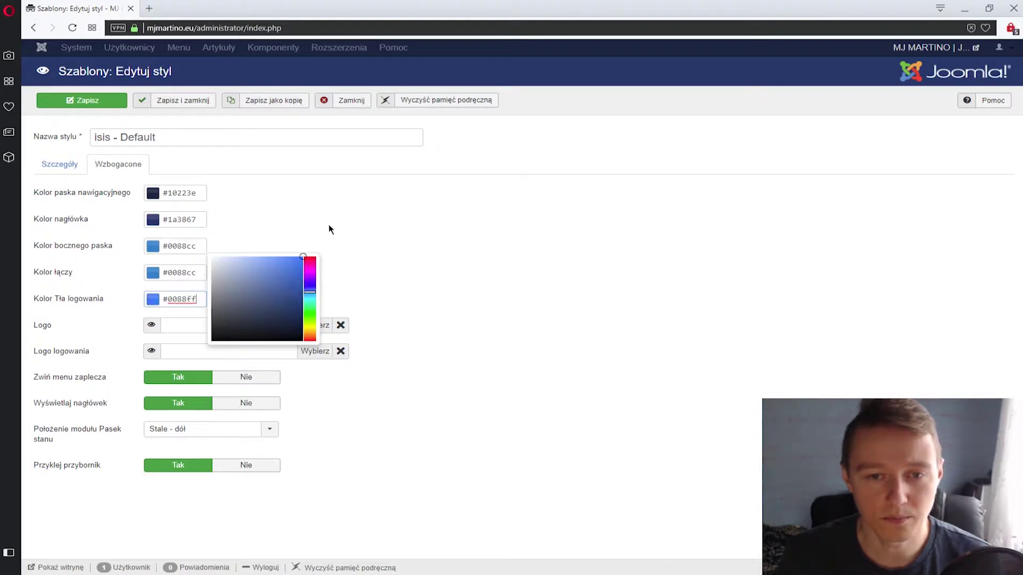
{"action": "left_click", "coordinate": [311, 269]}
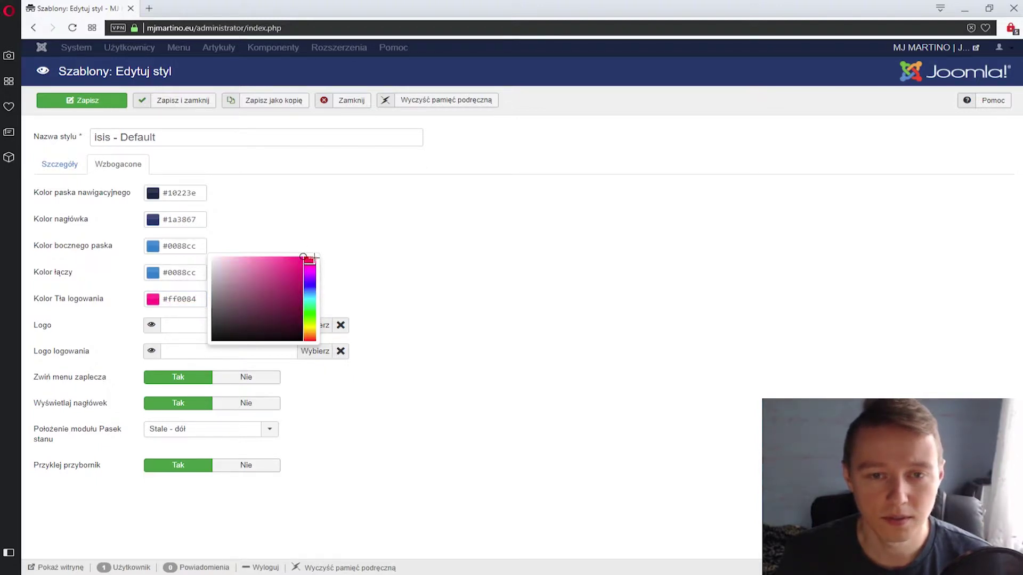
{"action": "left_click_drag", "start_coordinate": [311, 263], "coordinate": [312, 249]}
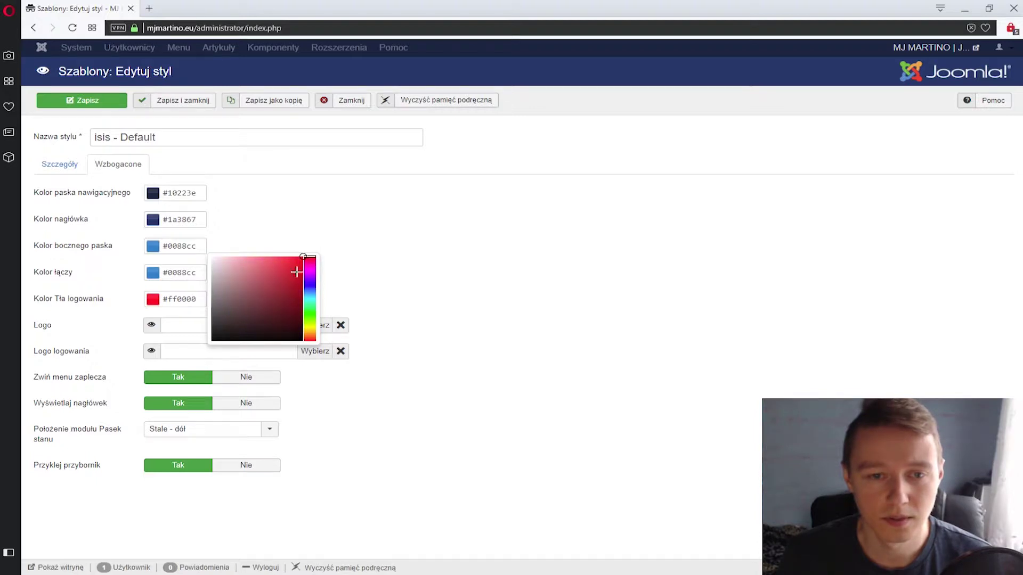
{"action": "left_click", "coordinate": [338, 249]}
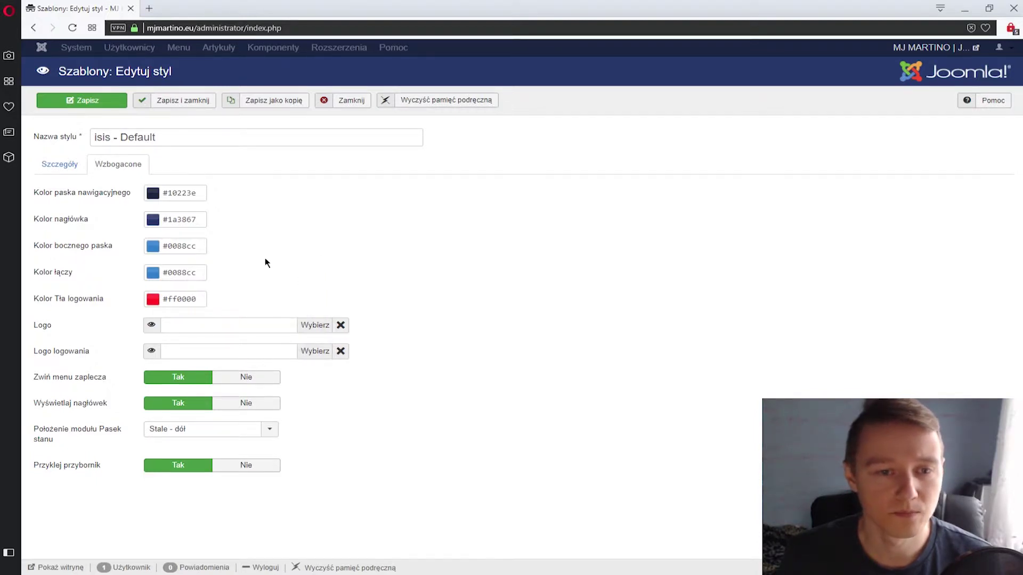
Step: Set the navigation bar colour (Kolor paska nawigacyjnego) to black, #000000
{"action": "left_click", "coordinate": [158, 197]}
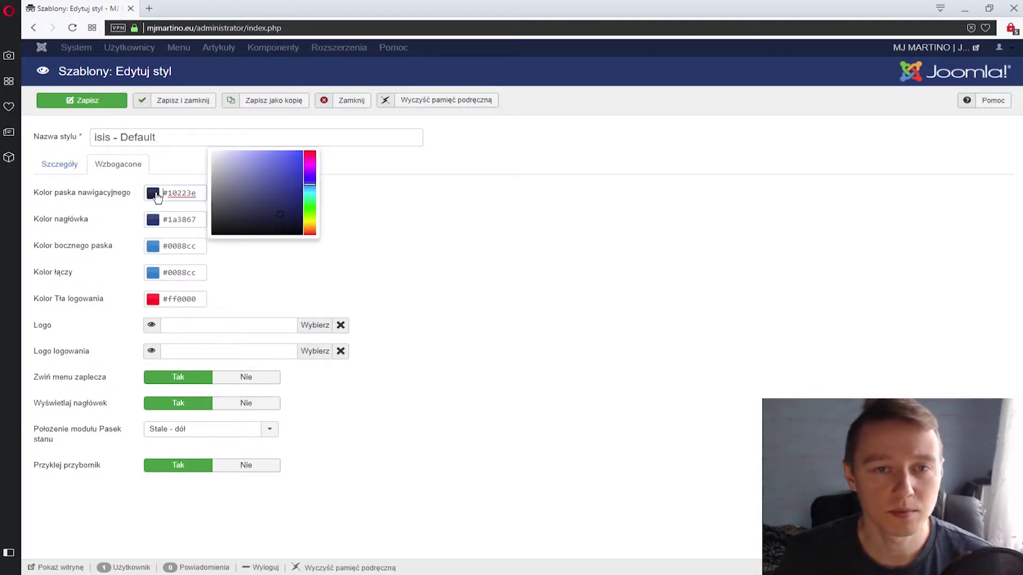
{"action": "left_click_drag", "start_coordinate": [267, 182], "coordinate": [208, 247]}
{"action": "left_click", "coordinate": [303, 254]}
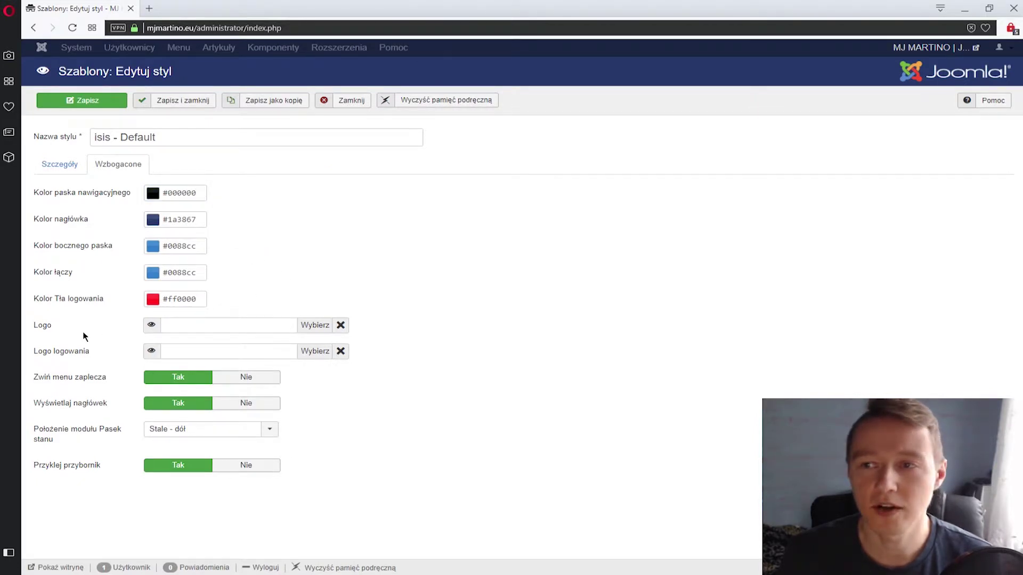
Step: Choose watermark-new-black-small.png from the image library as the administrator template's Logo
{"action": "mouse_move", "coordinate": [43, 334]}
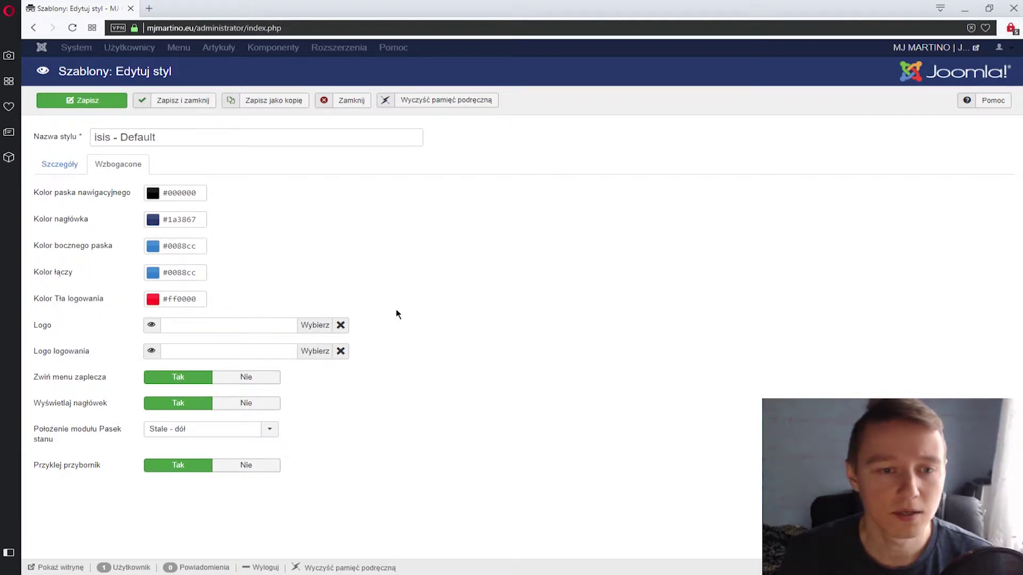
{"action": "mouse_move", "coordinate": [152, 353]}
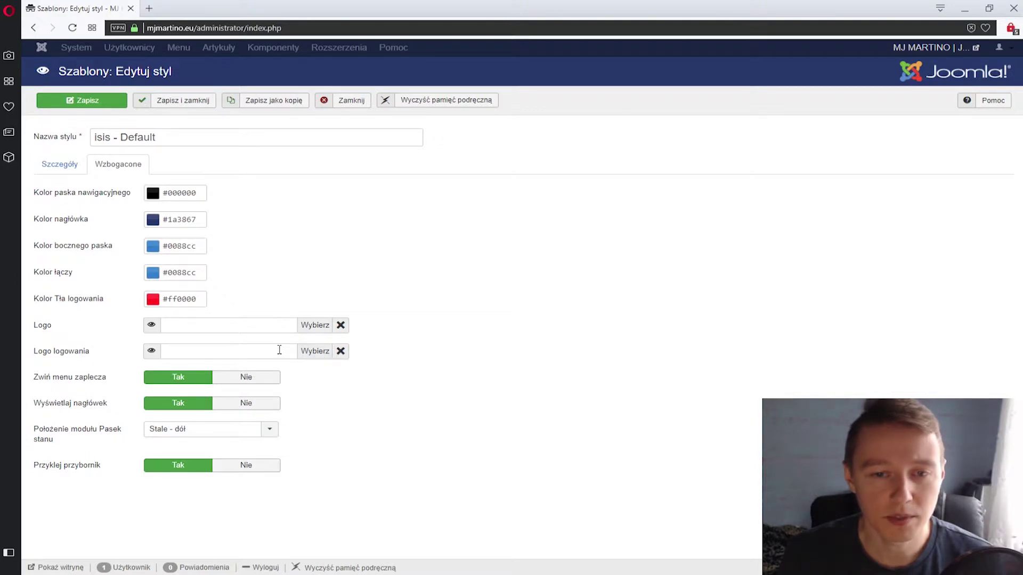
{"action": "left_click", "coordinate": [318, 325]}
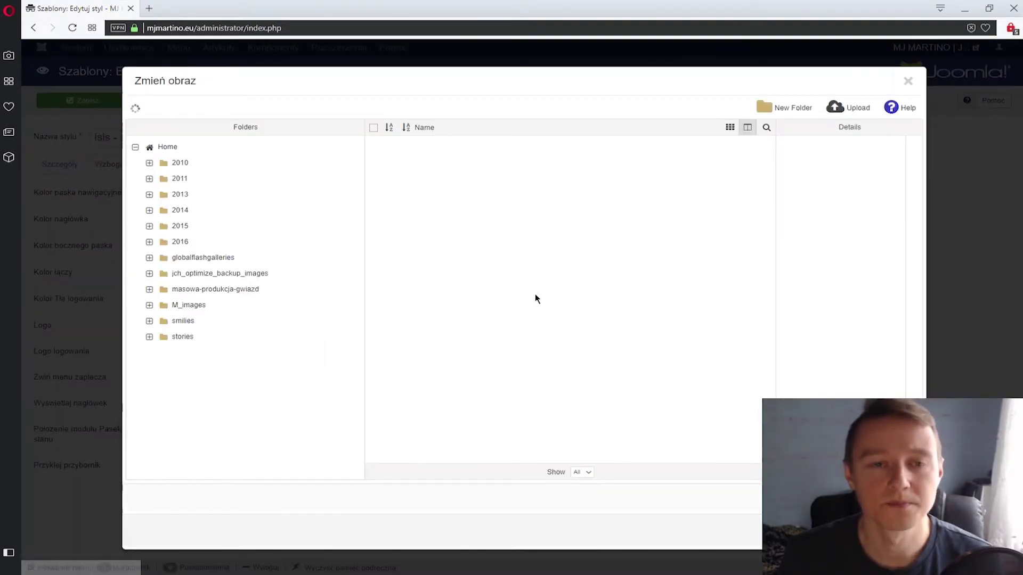
{"action": "left_click_drag", "start_coordinate": [771, 154], "coordinate": [795, 370]}
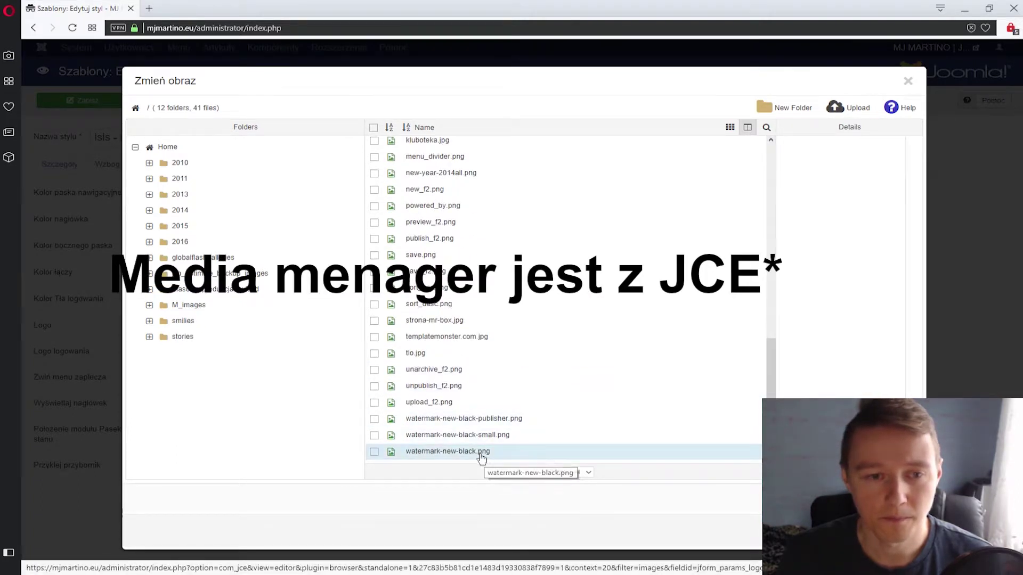
{"action": "left_click", "coordinate": [486, 457]}
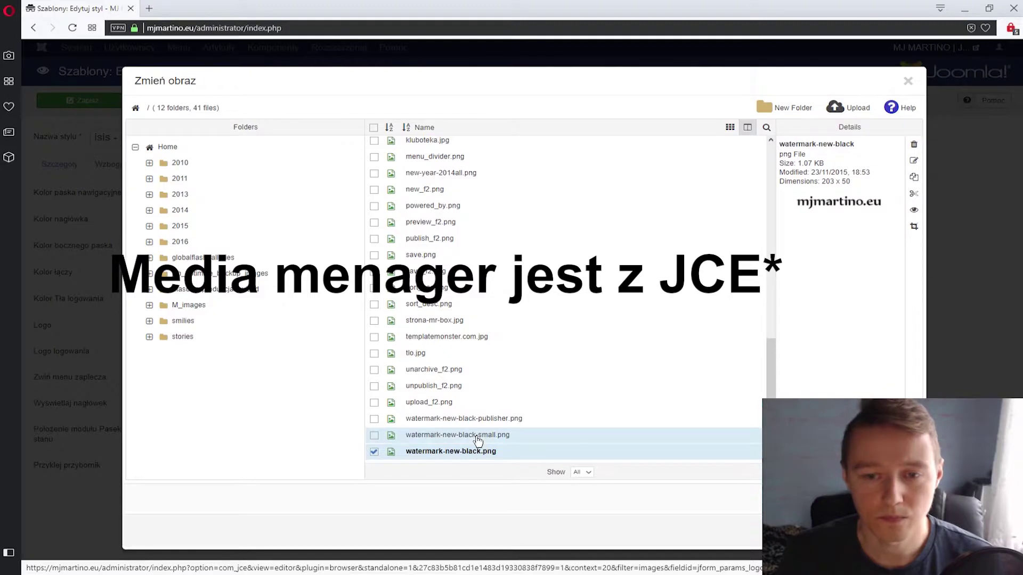
{"action": "left_click", "coordinate": [478, 436]}
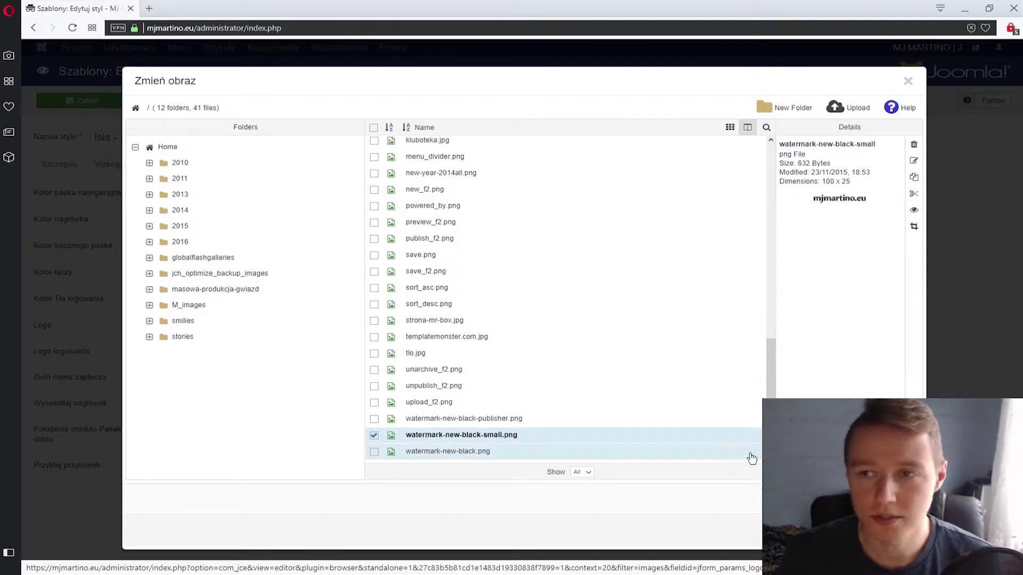
{"action": "left_click", "coordinate": [885, 498]}
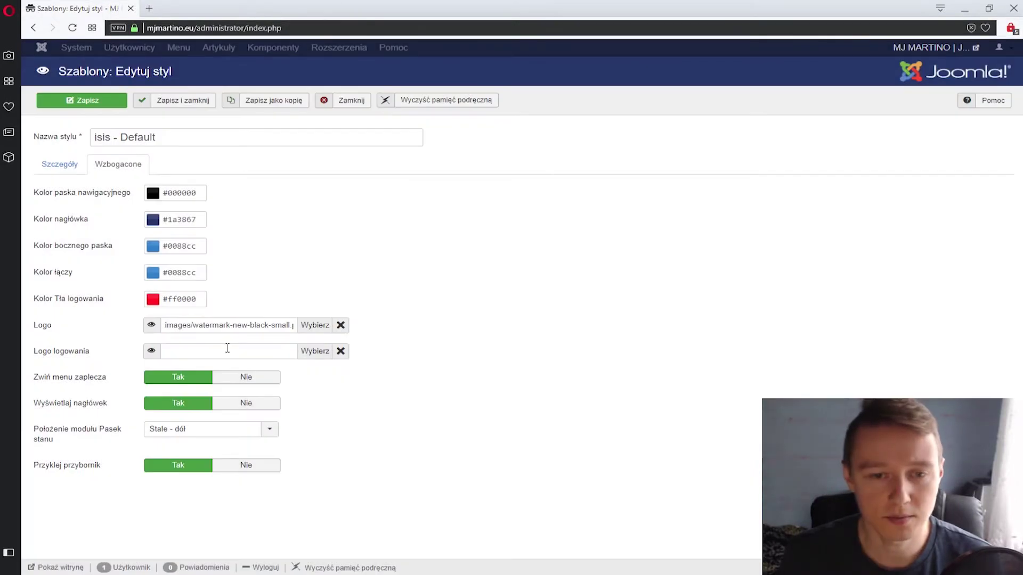
Step: Choose watermark-new-black.png as the login logo (Logo logowania) and save the style
{"action": "left_click", "coordinate": [311, 348]}
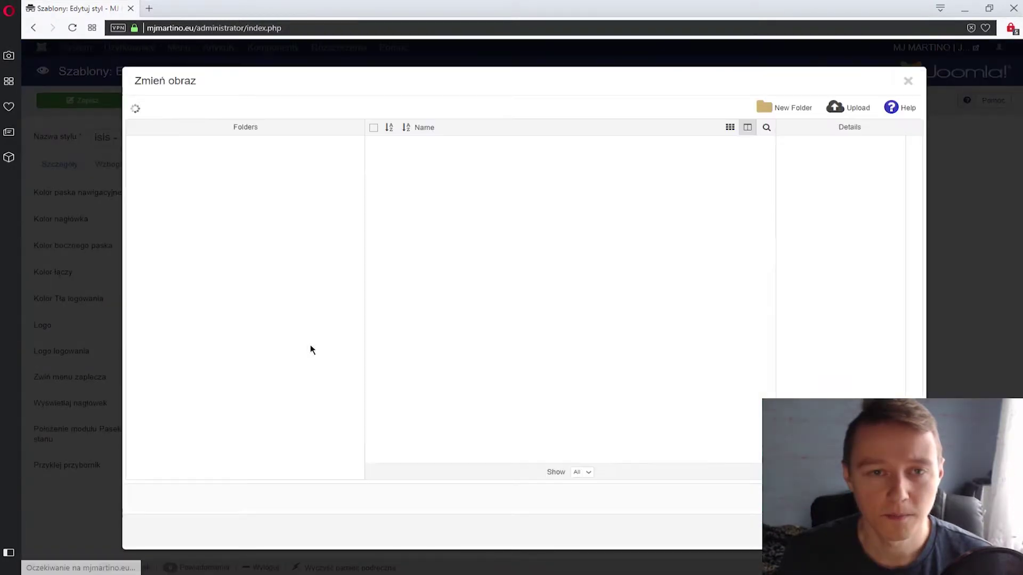
{"action": "scroll", "coordinate": [573, 374], "scroll_direction": "down", "scroll_amount": 8}
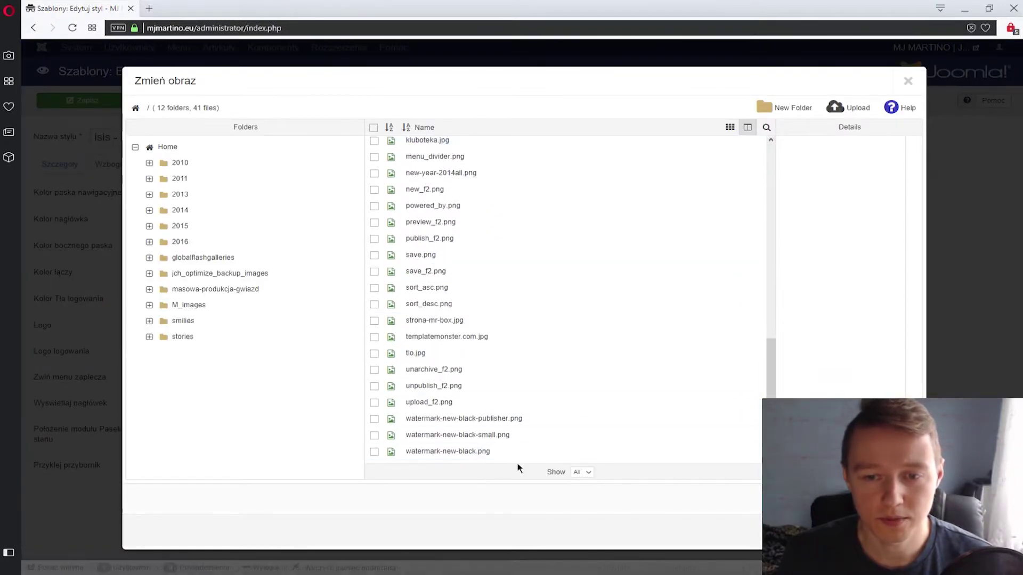
{"action": "left_click", "coordinate": [448, 451]}
{"action": "left_click", "coordinate": [884, 498]}
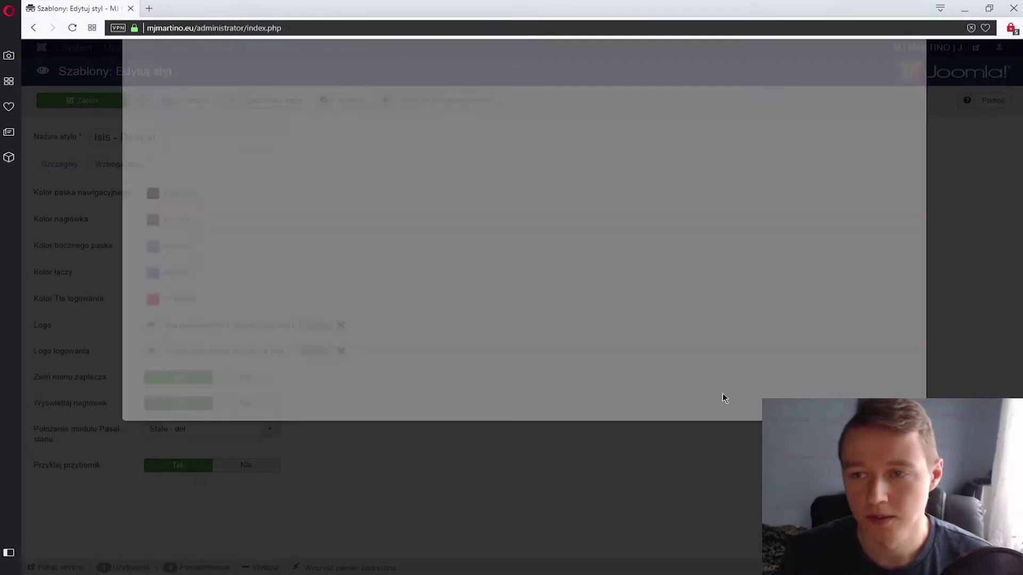
{"action": "left_click", "coordinate": [105, 103]}
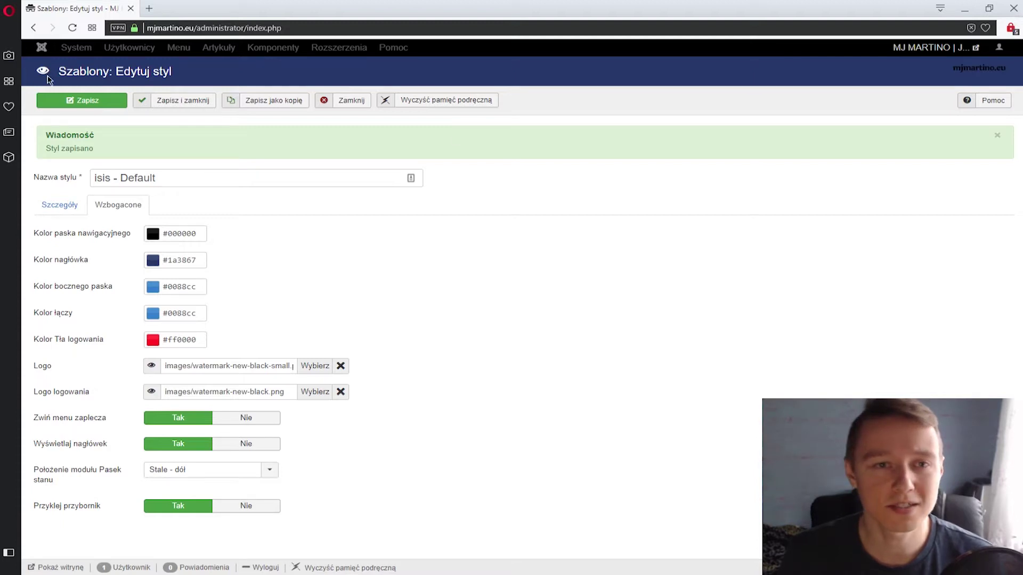
Step: Turn off the header display (Wyświetlaj nagłówek: Nie), then save and close the style
{"action": "left_click_drag", "start_coordinate": [57, 71], "coordinate": [191, 80]}
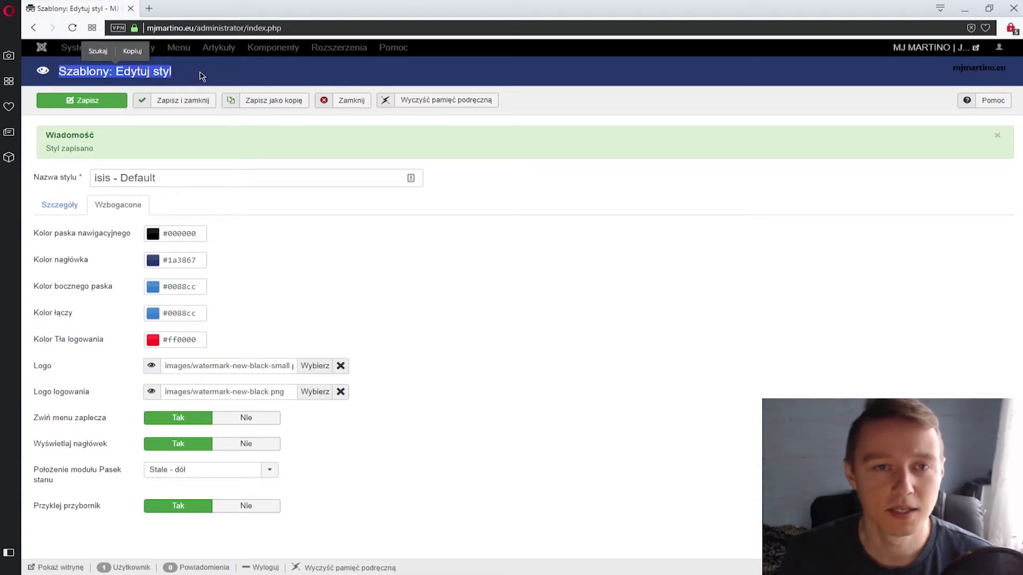
{"action": "left_click", "coordinate": [201, 75]}
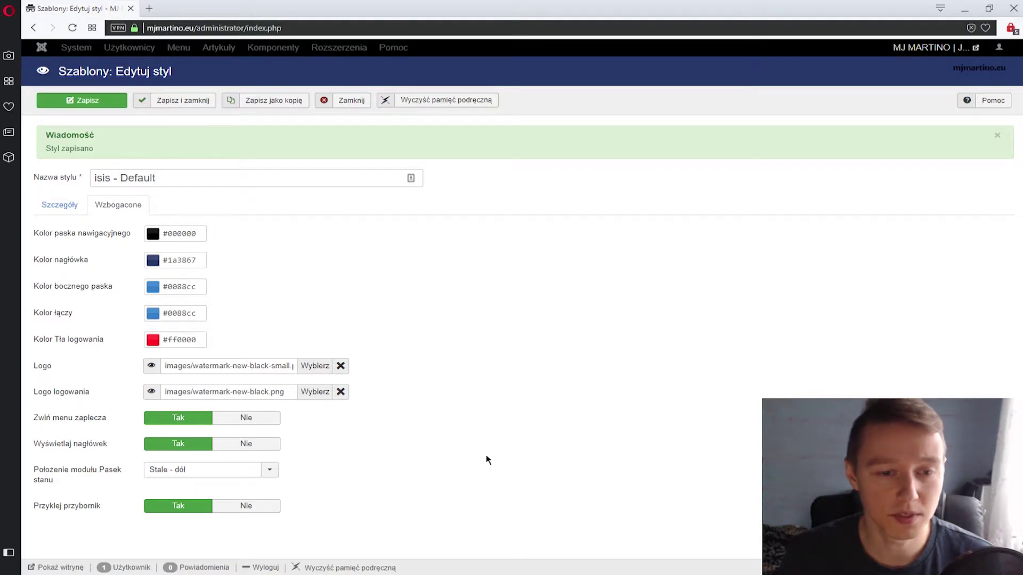
{"action": "left_click", "coordinate": [247, 443]}
{"action": "left_click", "coordinate": [83, 100]}
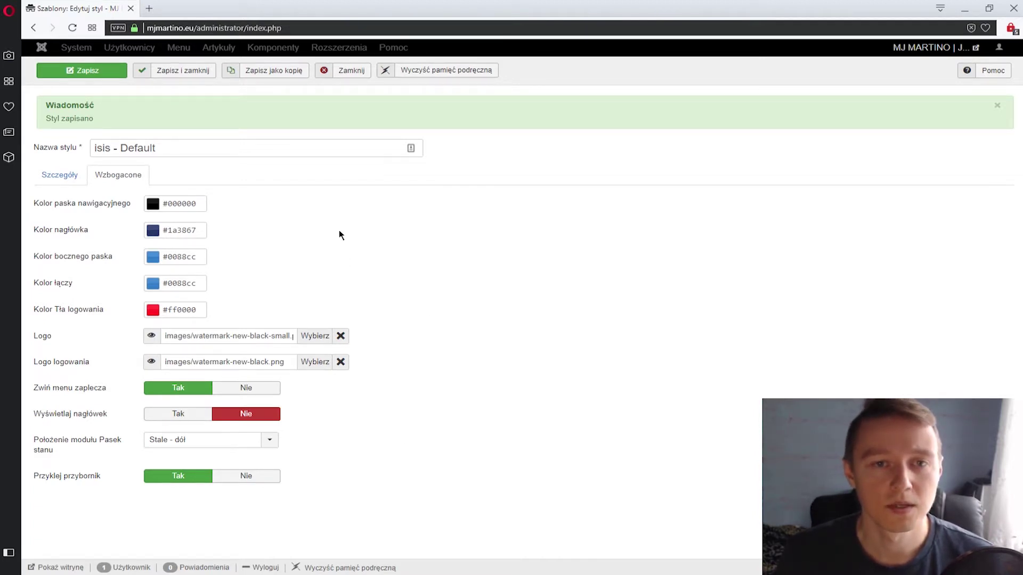
{"action": "left_click", "coordinate": [191, 74]}
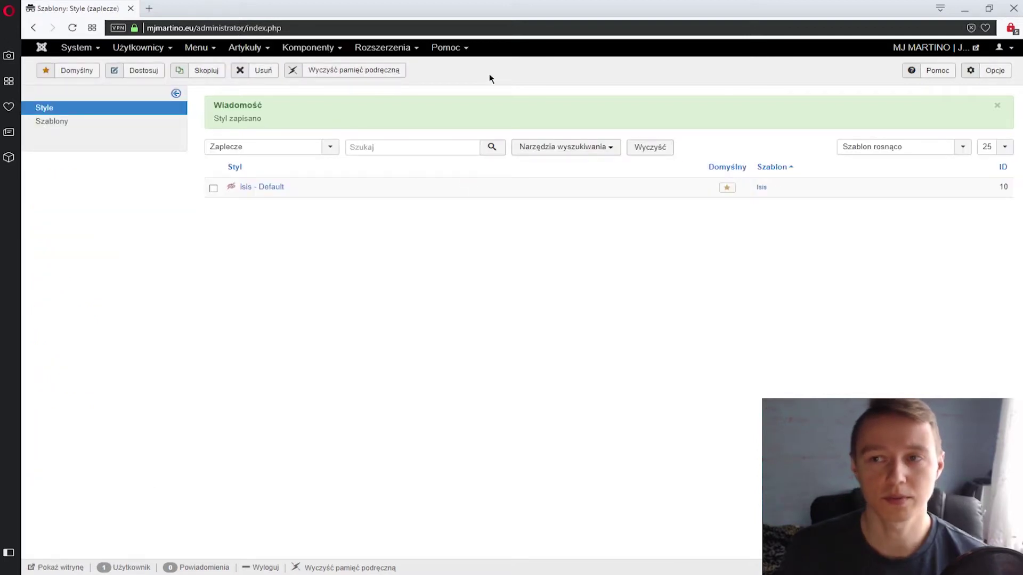
Step: Open the module manager and filter the list to the administrator modules (Zaplecze)
{"action": "left_click", "coordinate": [461, 50]}
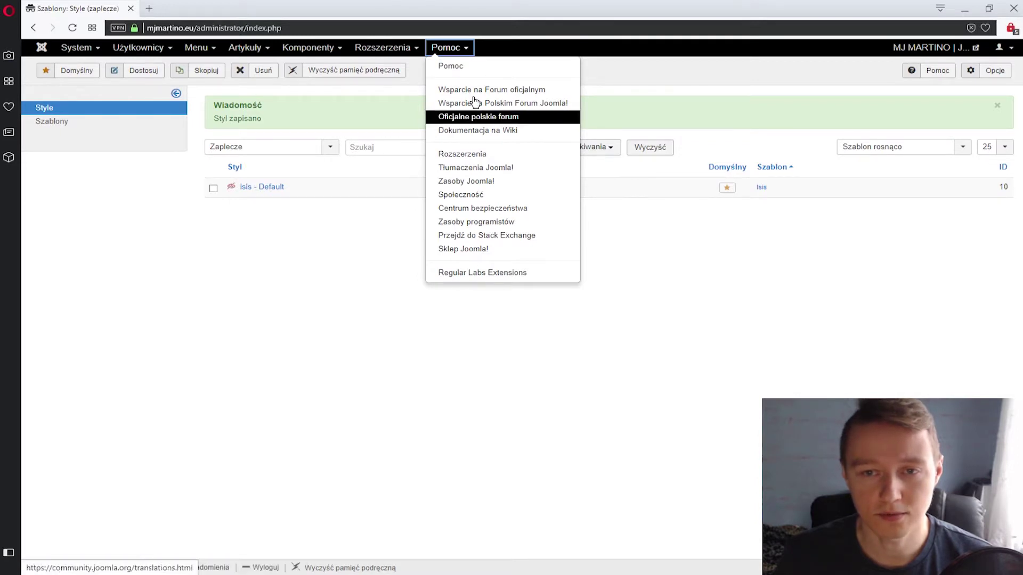
{"action": "left_click", "coordinate": [375, 304]}
{"action": "left_click", "coordinate": [401, 49]}
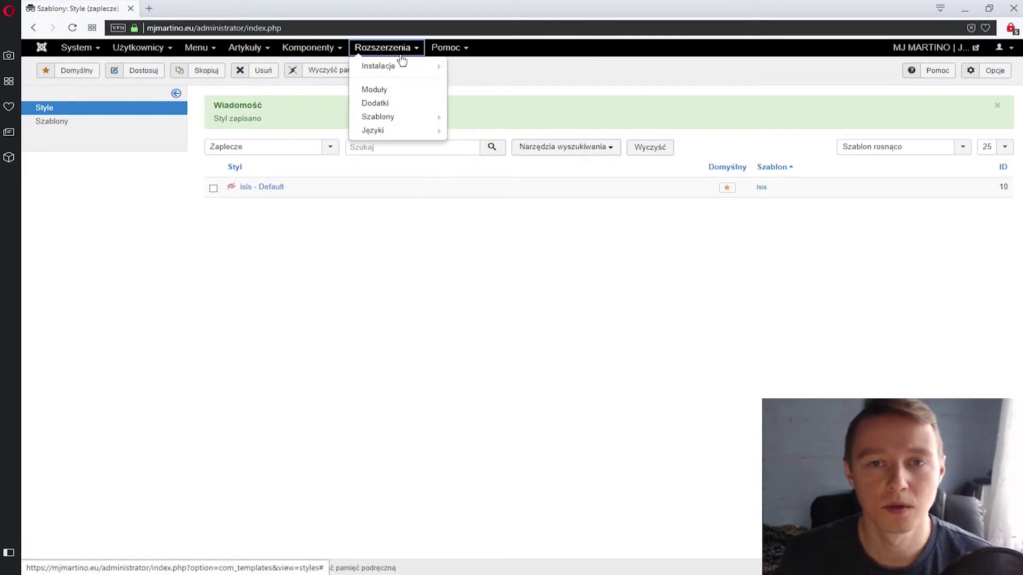
{"action": "left_click", "coordinate": [394, 90]}
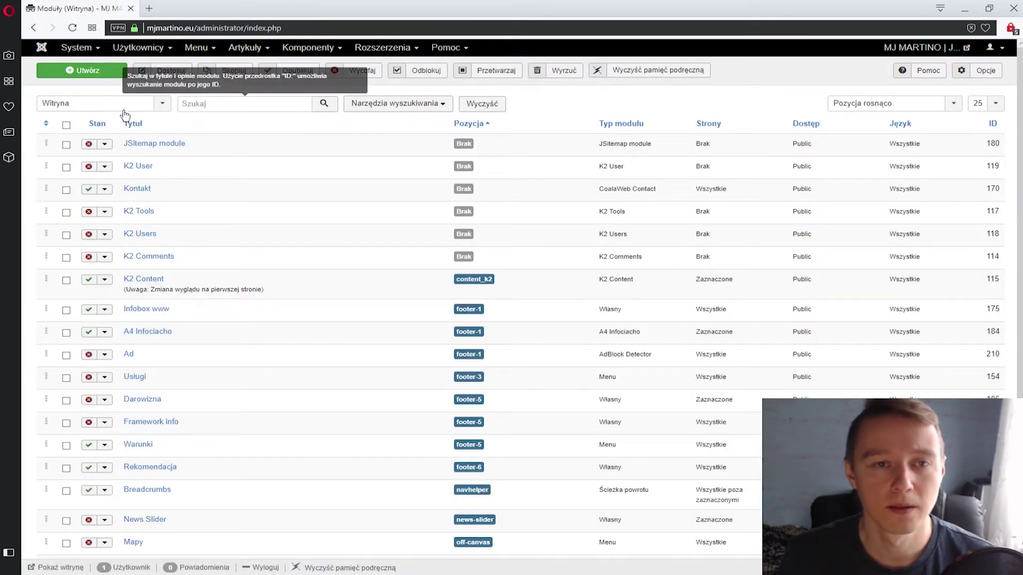
{"action": "left_click", "coordinate": [162, 104]}
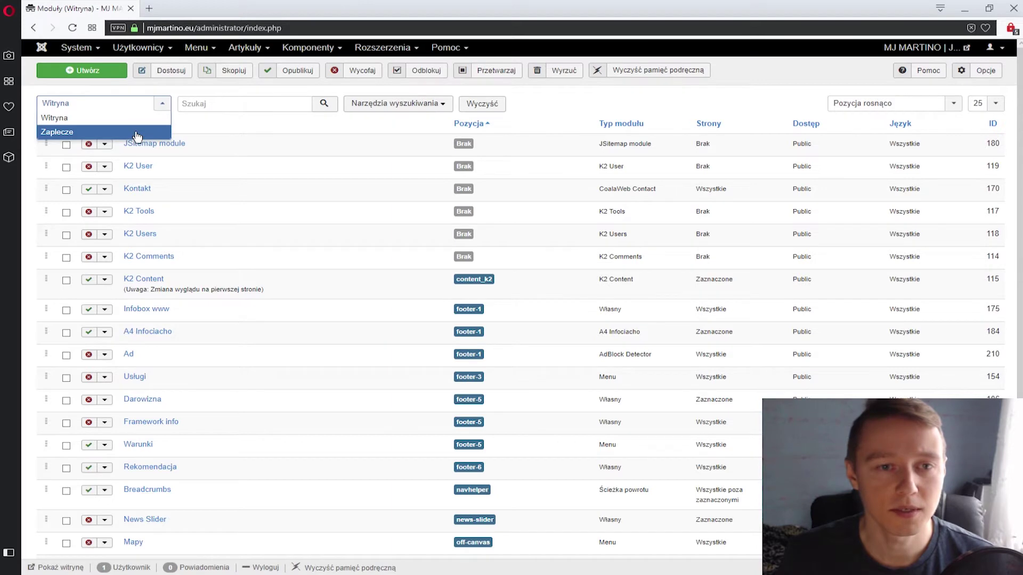
{"action": "left_click", "coordinate": [137, 133]}
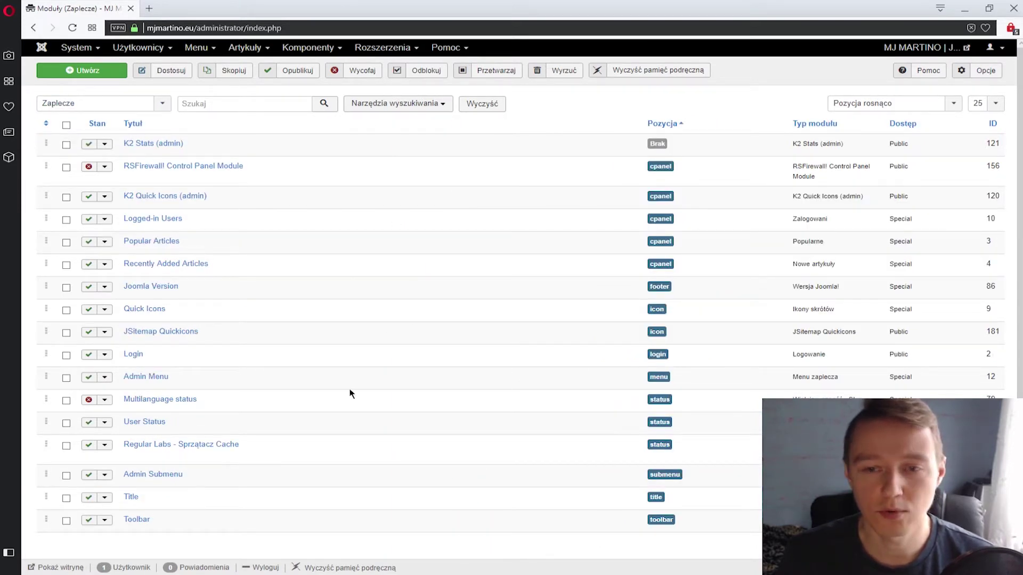
Step: Set Menu Pomoc to Hide in the Admin Menu module, then save and close it
{"action": "left_click", "coordinate": [142, 377]}
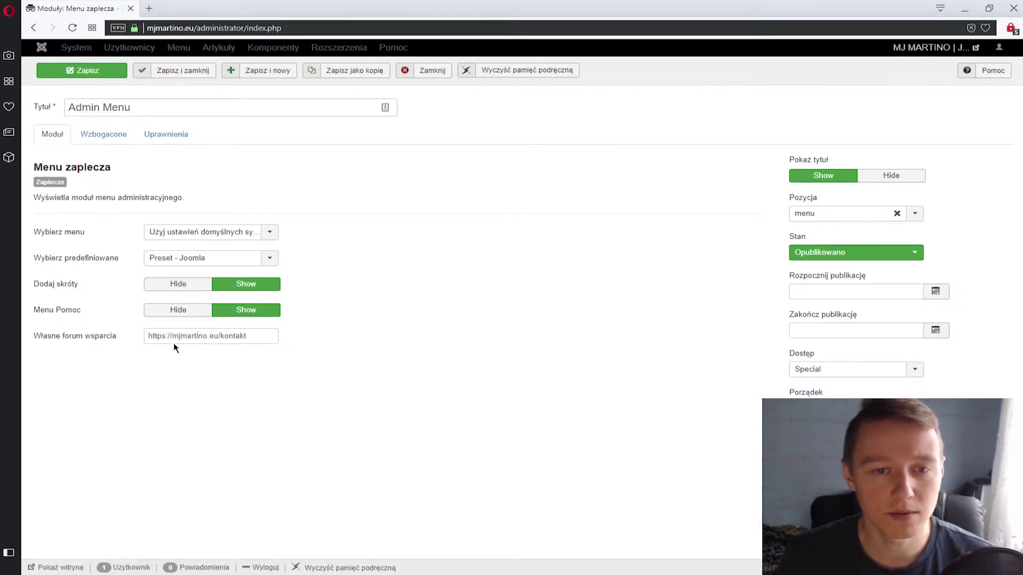
{"action": "left_click", "coordinate": [178, 311]}
{"action": "left_click", "coordinate": [84, 71]}
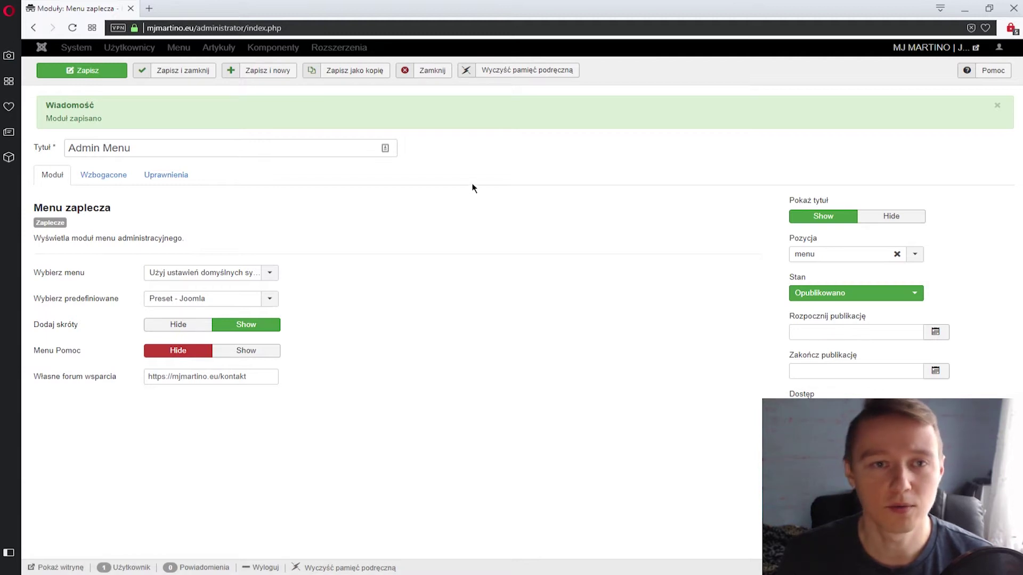
{"action": "left_click", "coordinate": [188, 72]}
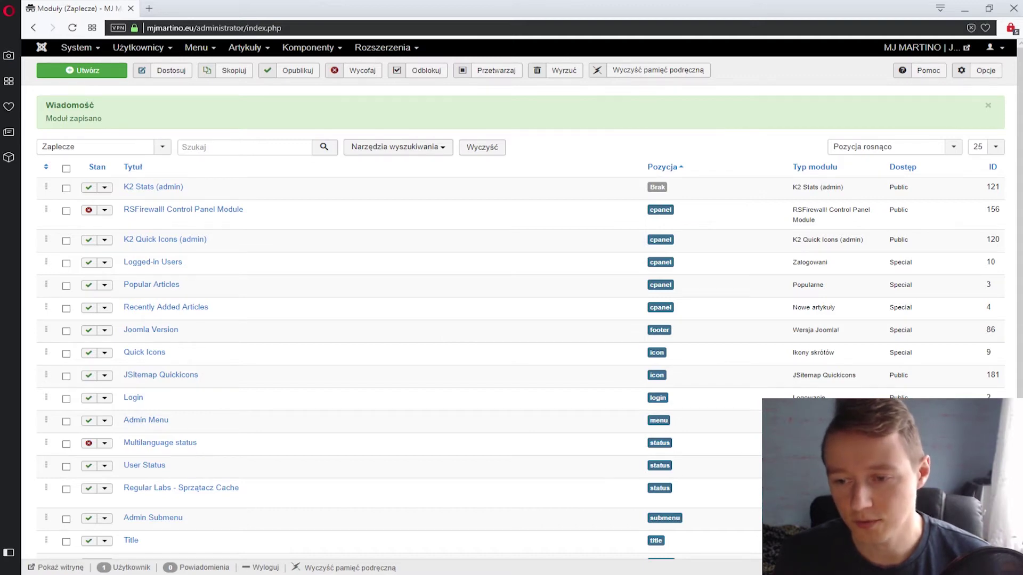
Step: Set Pokaż Joomla! to Nie in the Joomla Version module, then save and close it
{"action": "triple_click", "coordinate": [799, 568]}
{"action": "left_click", "coordinate": [799, 567]}
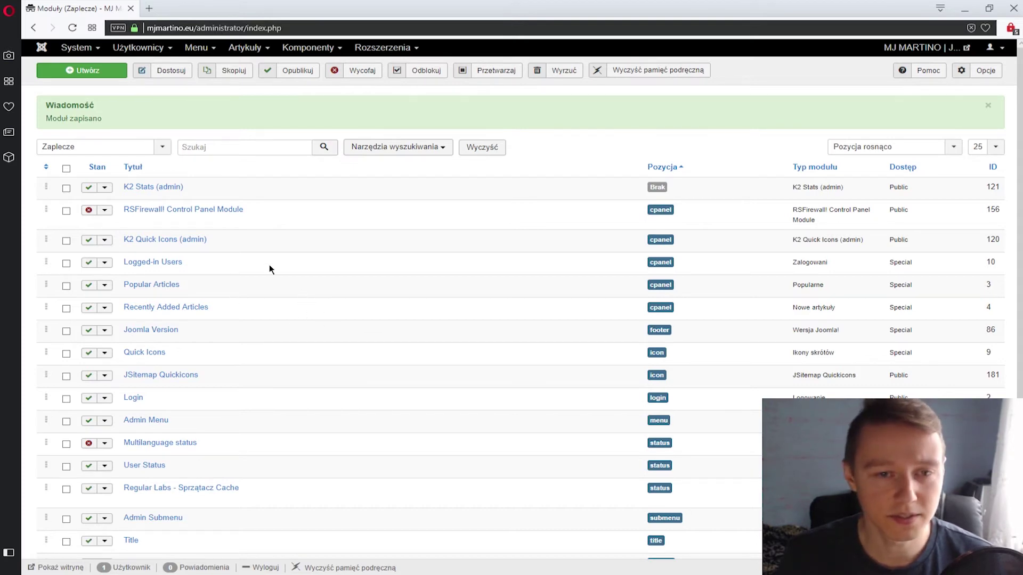
{"action": "left_click", "coordinate": [151, 330]}
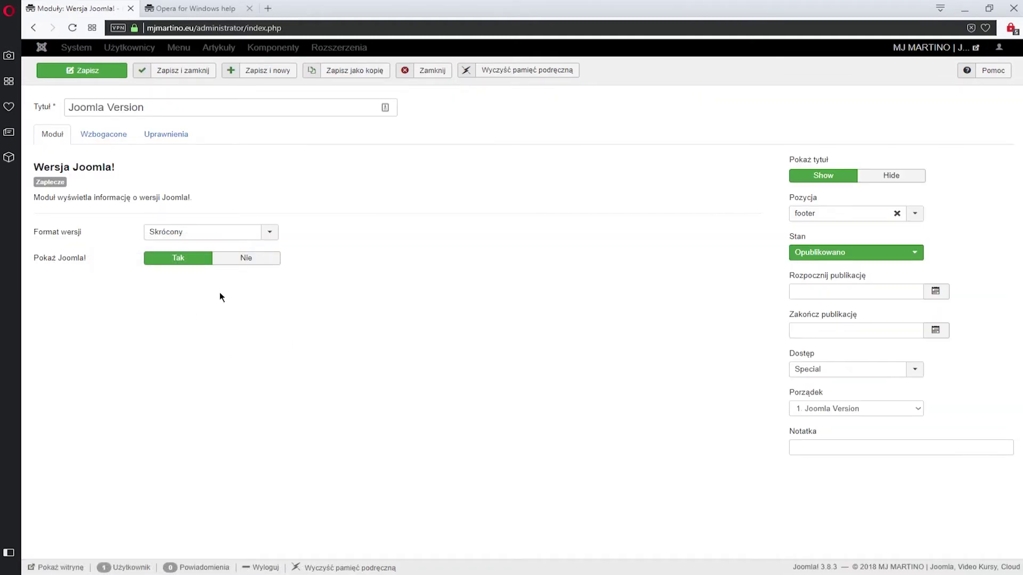
{"action": "left_click", "coordinate": [246, 258]}
{"action": "left_click", "coordinate": [83, 74]}
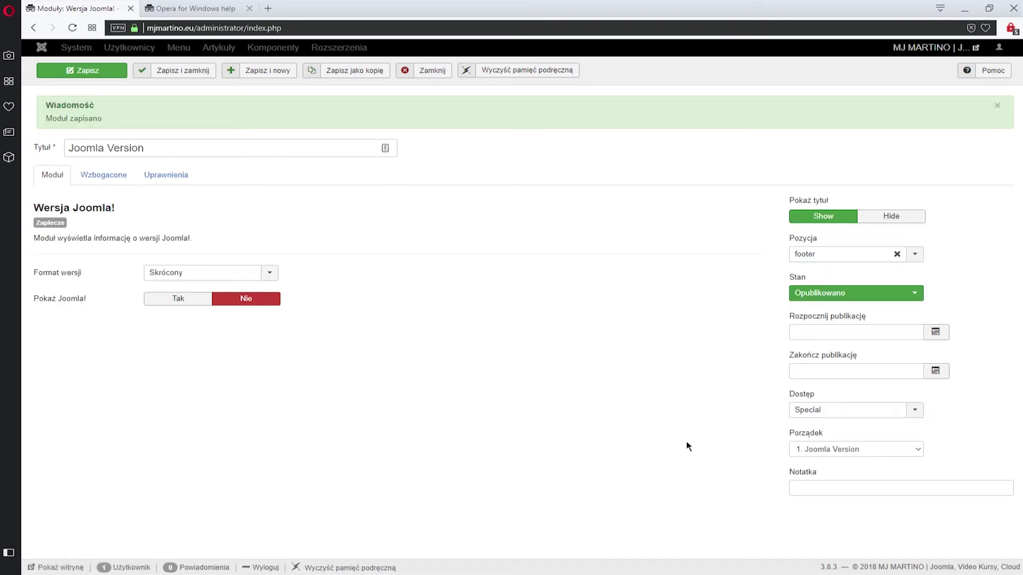
{"action": "left_click_drag", "start_coordinate": [811, 570], "coordinate": [829, 568]}
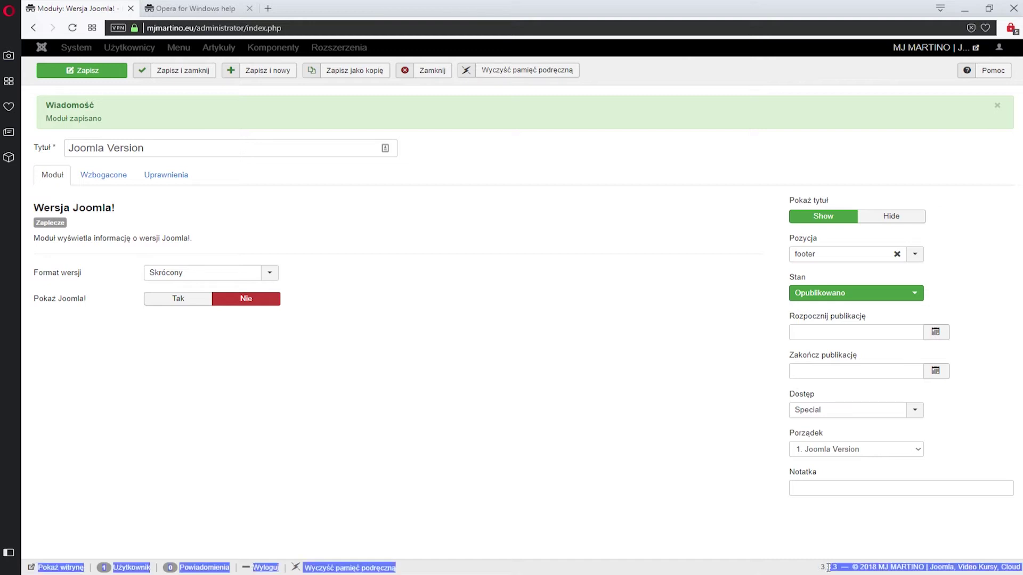
{"action": "left_click", "coordinate": [808, 572]}
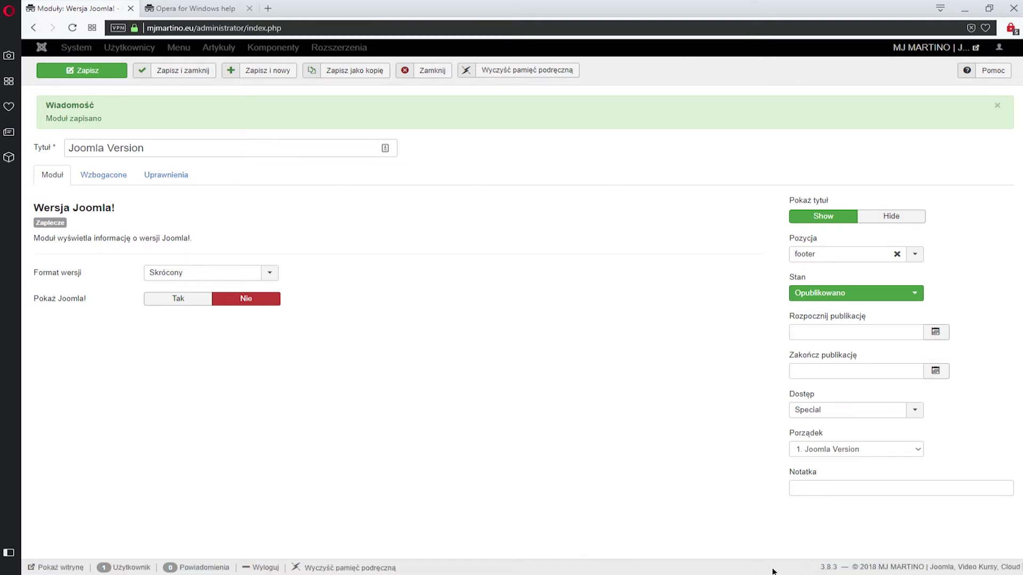
{"action": "left_click", "coordinate": [183, 70]}
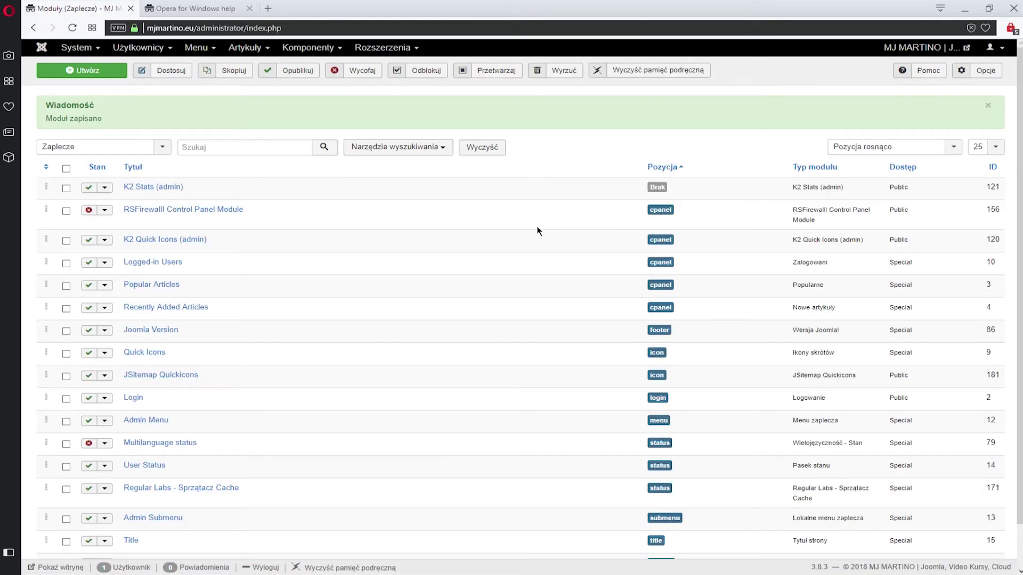
Step: Log out of the administrator panel and check the logo and background on the login screen
{"action": "left_click", "coordinate": [999, 52]}
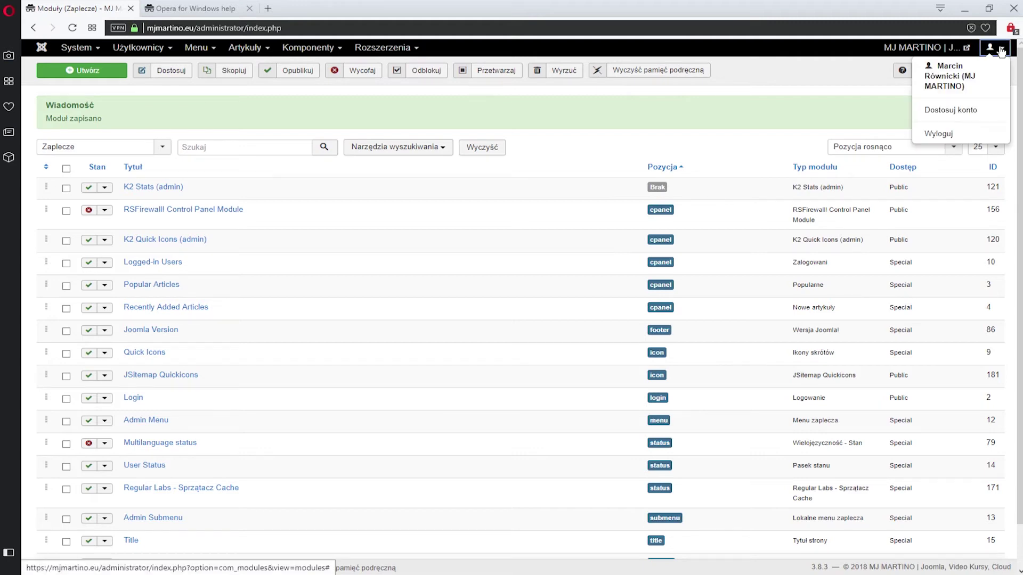
{"action": "left_click", "coordinate": [935, 133]}
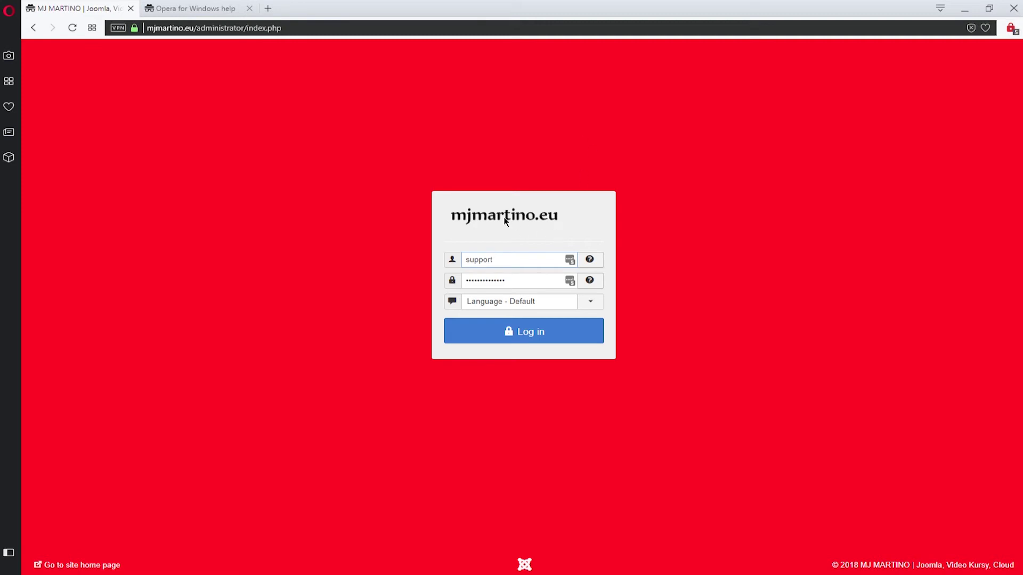
{"action": "left_click_drag", "start_coordinate": [497, 217], "coordinate": [556, 214]}
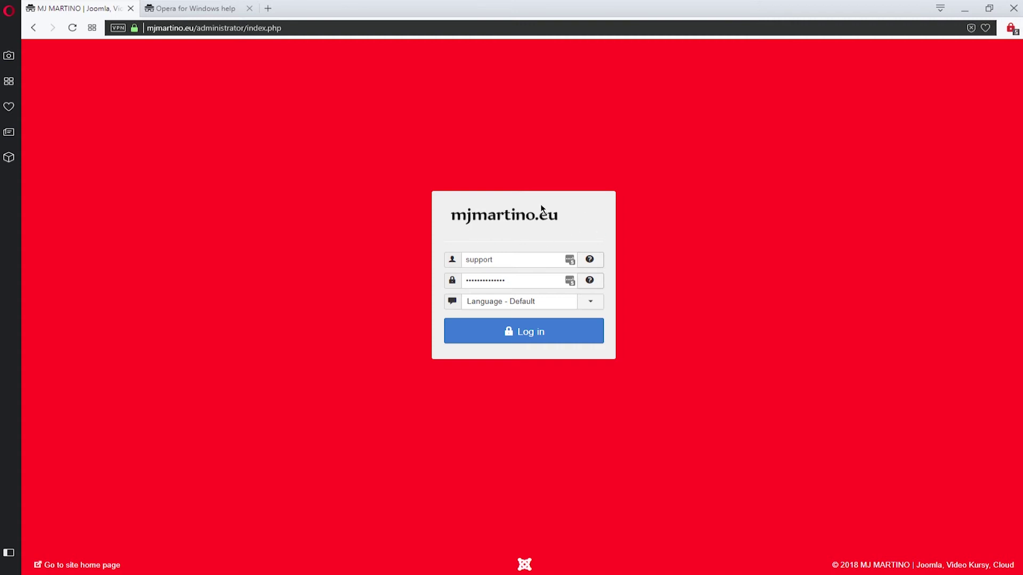